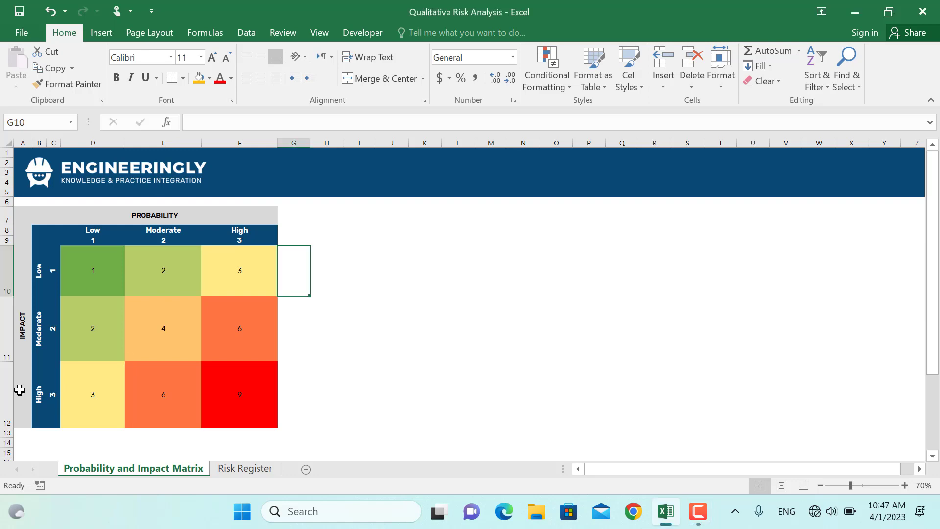
Switch to the Risk Register sheet to view its colour-coded Overall Score column
click(252, 470)
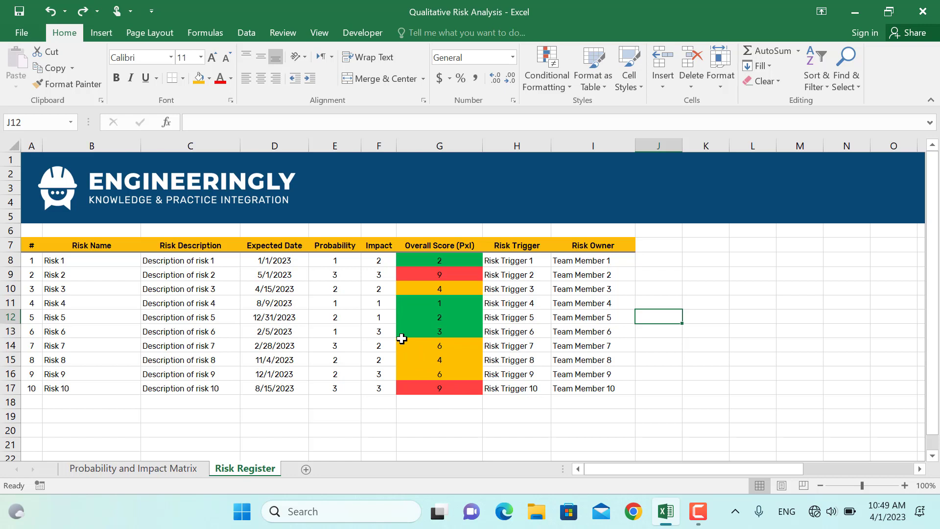
Select the whole risk table from the # header across to Risk Owner
drag(31, 245, 274, 345)
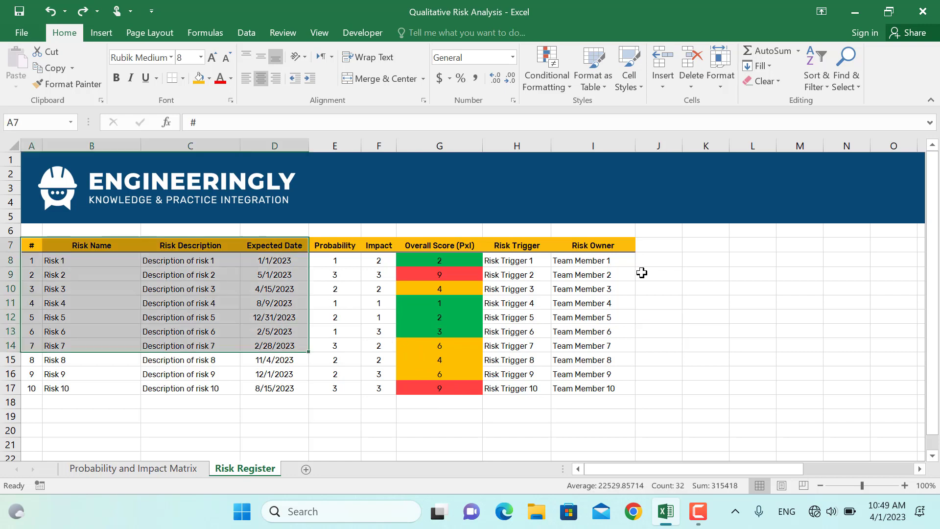
click(641, 273)
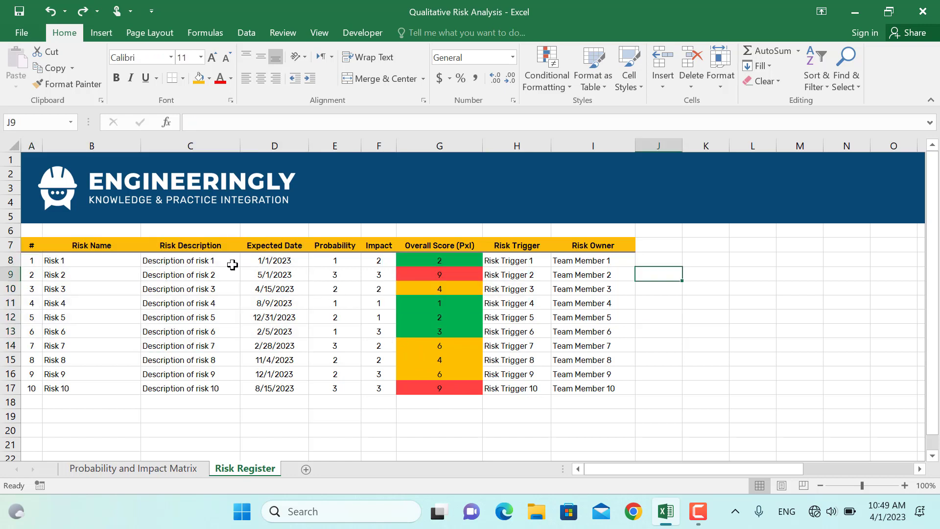
click(32, 247)
key(ctrl+shift+Down)
key(ctrl+shift+Right)
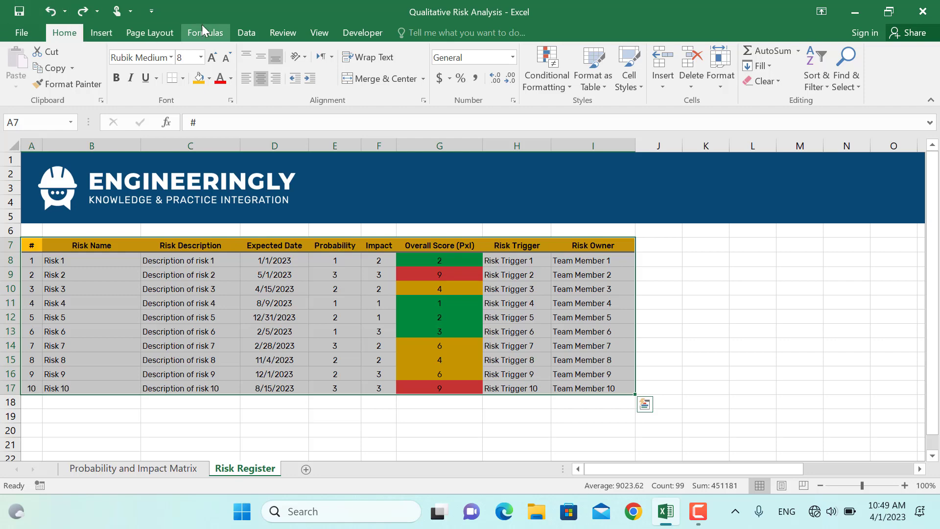
Sort the table by Overall Score (PxI), Largest to Smallest, then view the Probability and Impact Matrix sheet
click(246, 33)
click(419, 63)
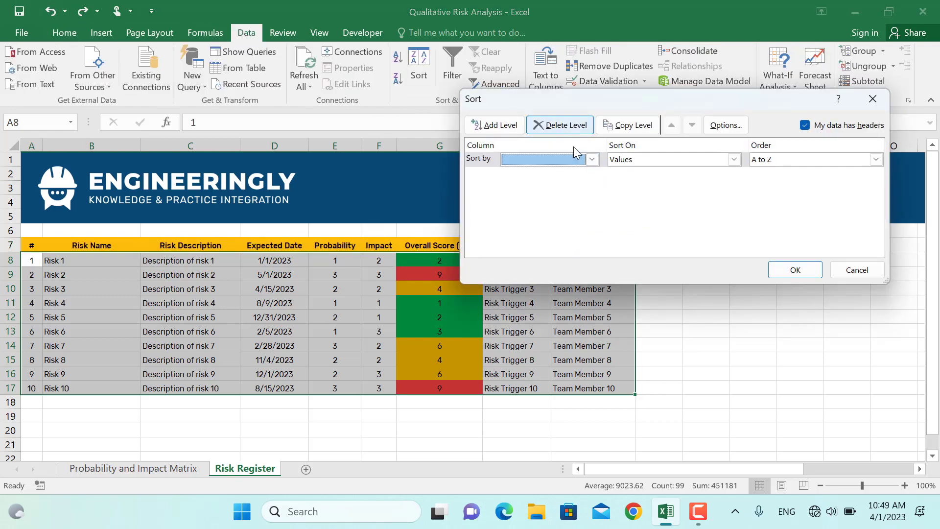
click(592, 161)
click(565, 234)
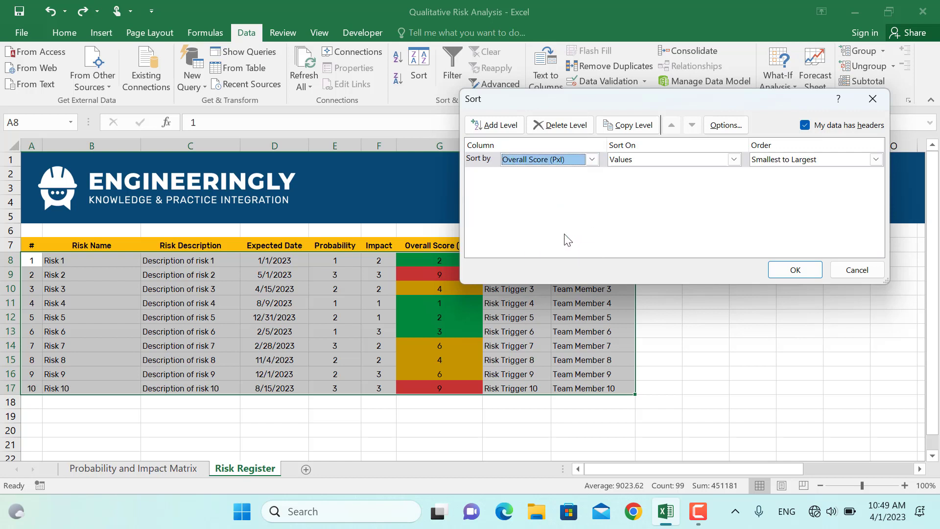
click(802, 161)
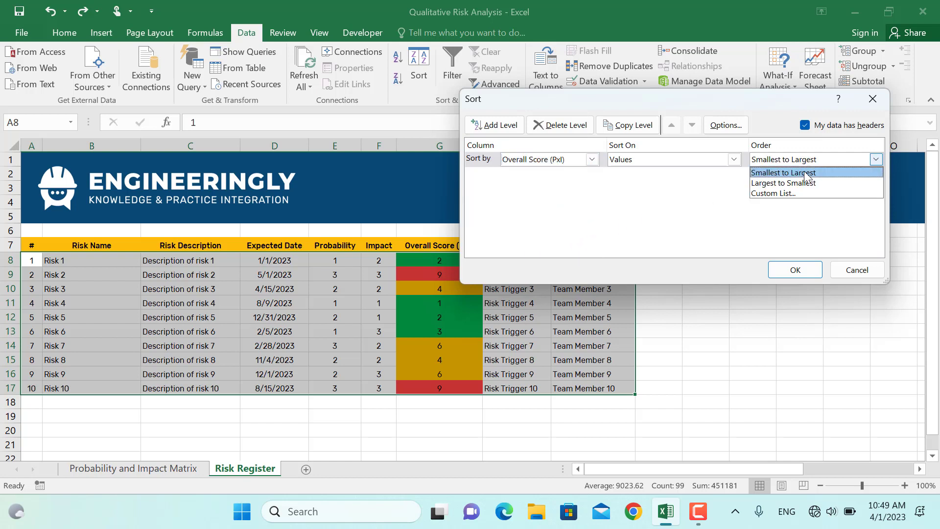
click(806, 185)
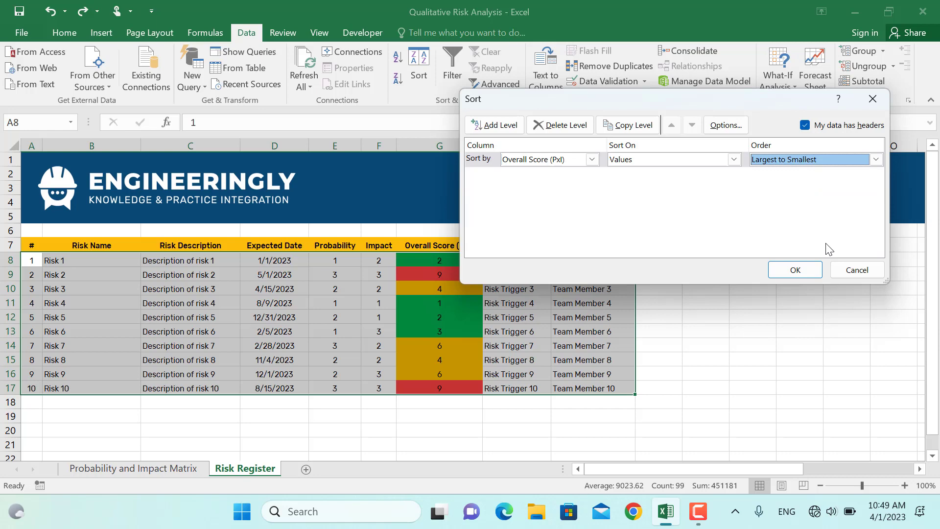
click(796, 270)
click(556, 269)
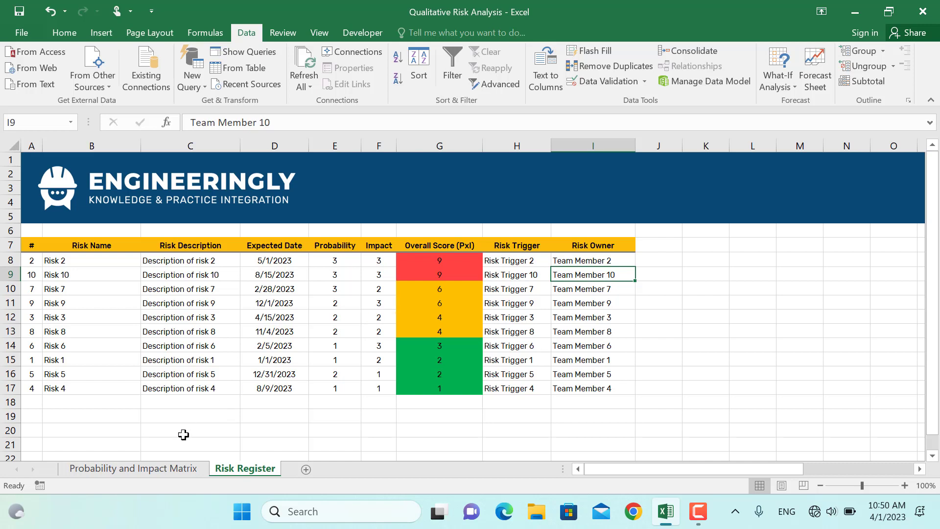
click(172, 471)
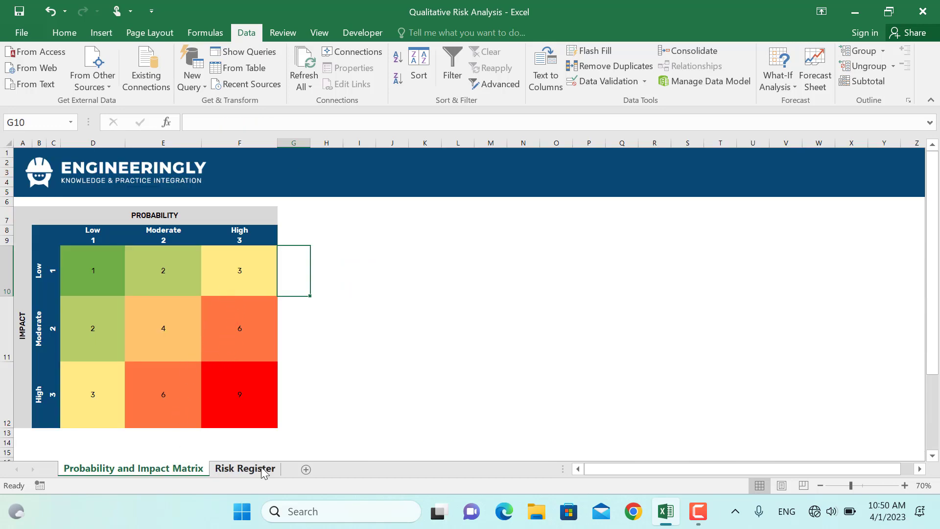
Switch back to the Risk Register sheet
click(245, 468)
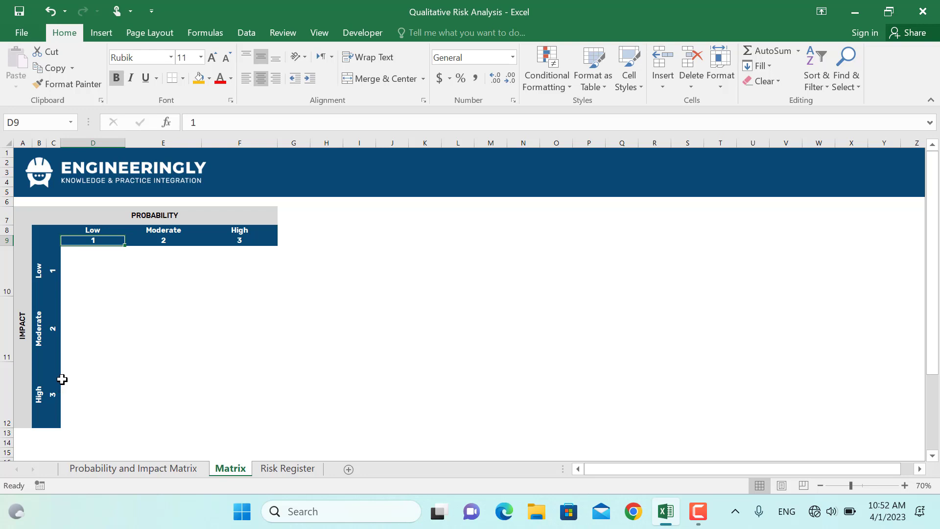
Enter =D$9*$C10 in D10 and fill it across D10:F12, giving scores 1 to 9
click(82, 266)
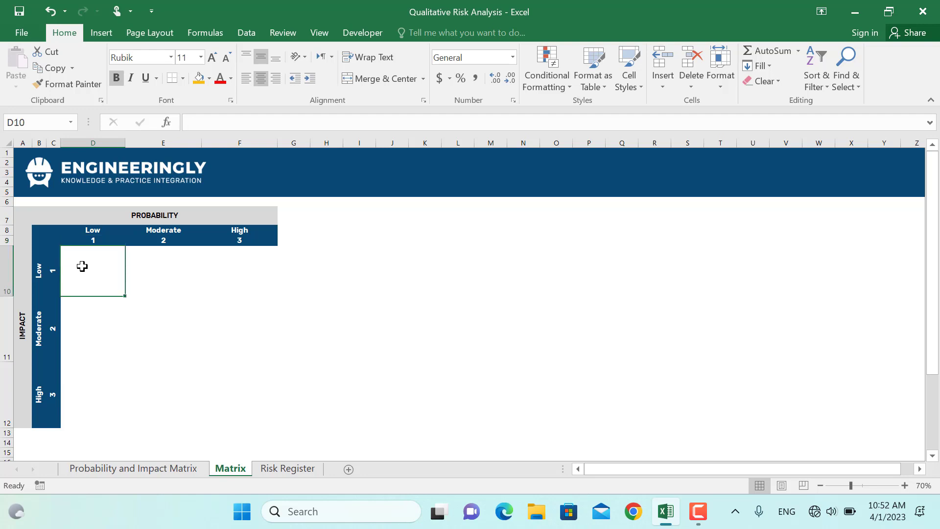
text(=)
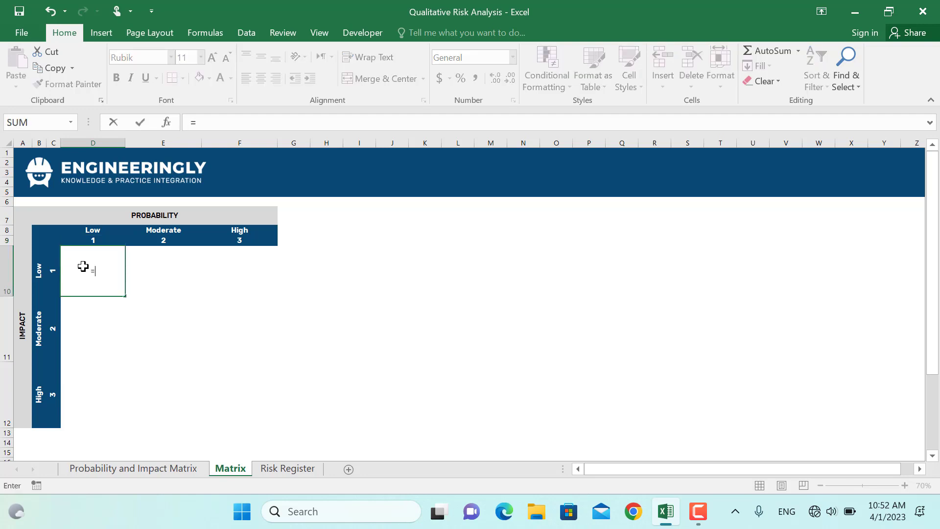
click(99, 236)
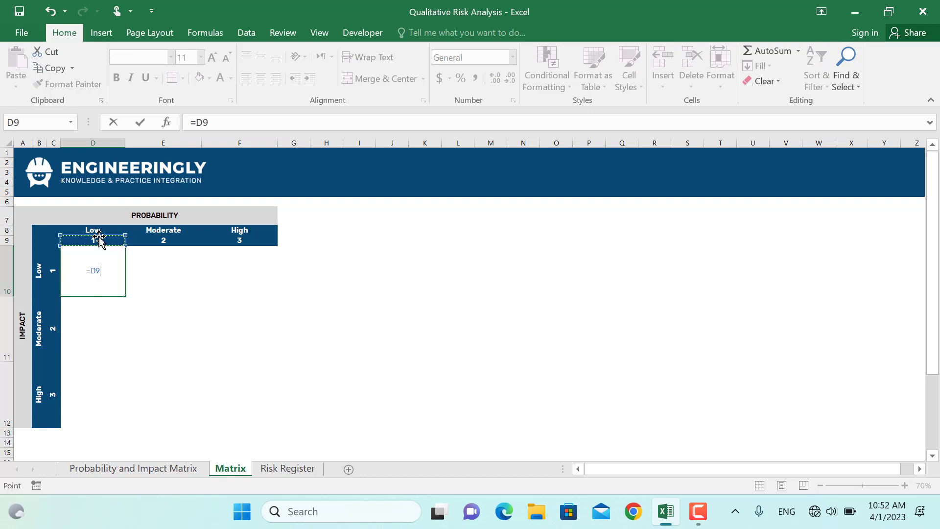
text(*)
click(52, 271)
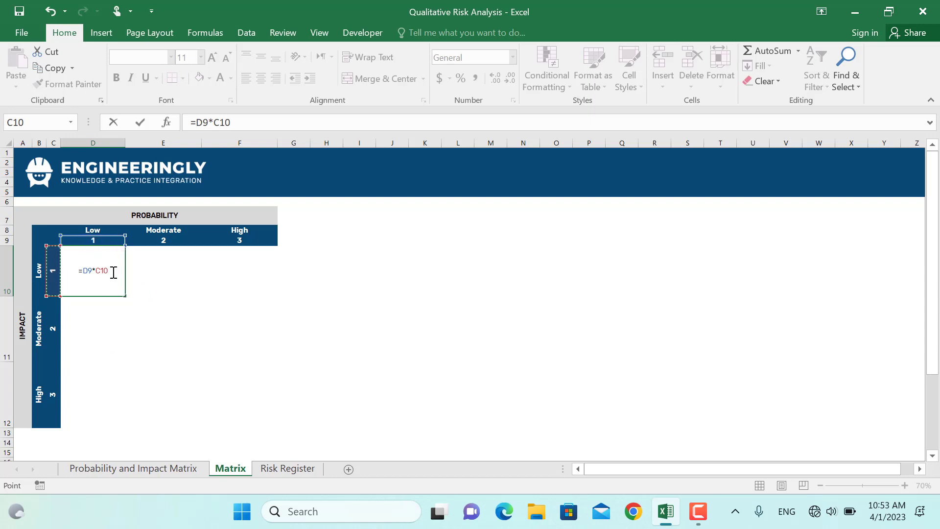
click(88, 271)
text($)
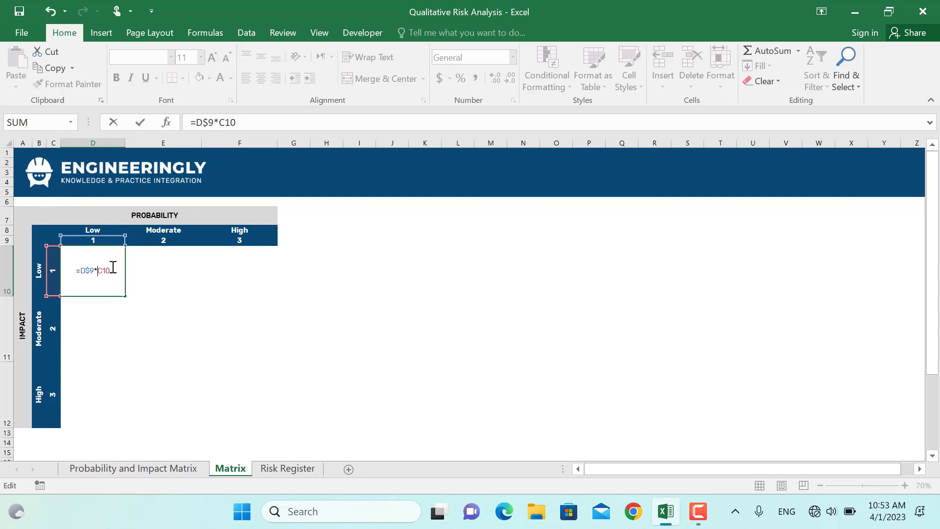
text($)
key(Return)
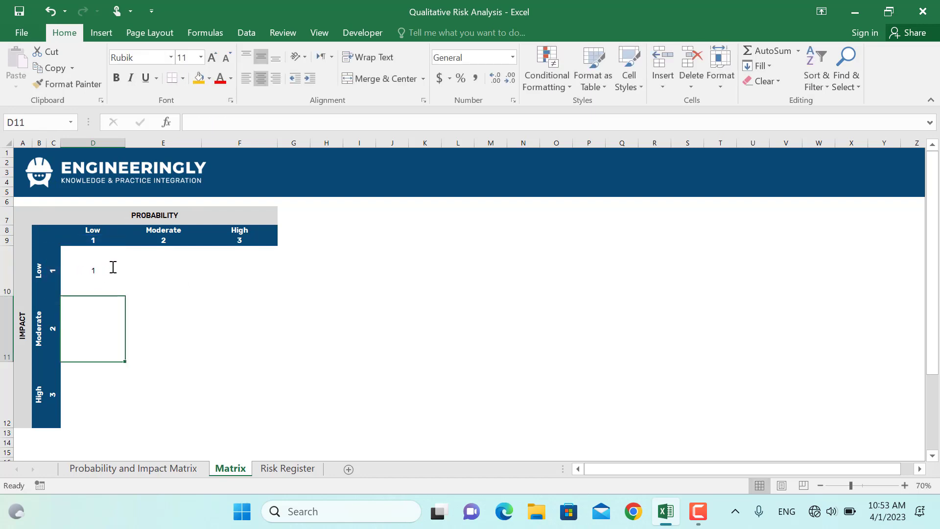
click(110, 267)
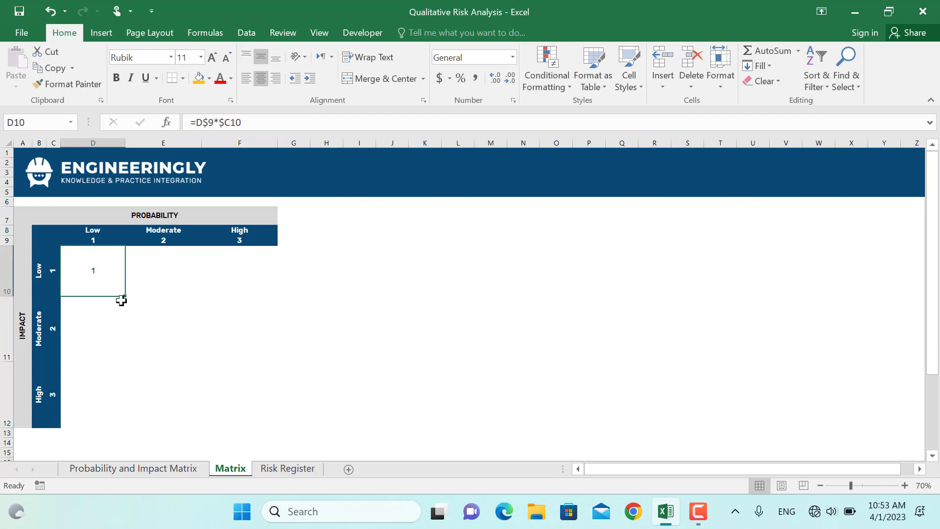
drag(126, 296, 248, 416)
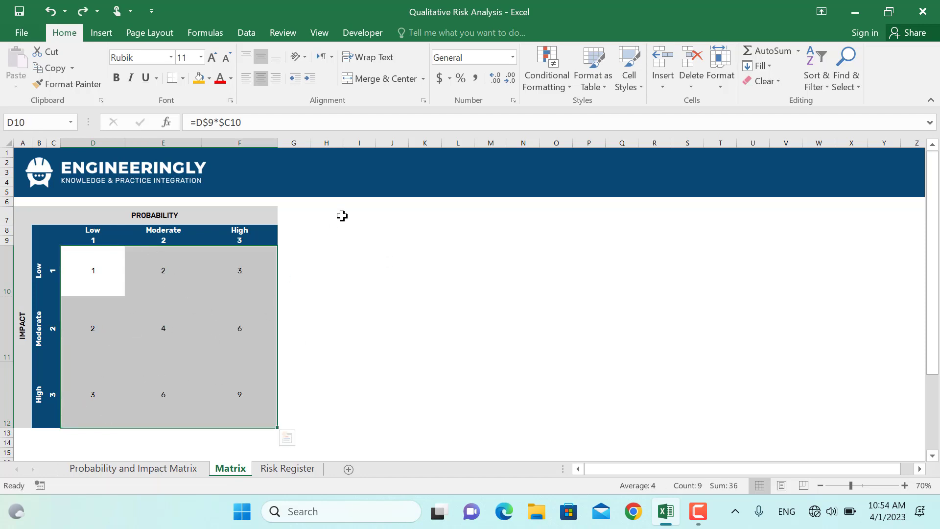
Apply a 3-colour scale to the Matrix grid, green for the minimum and red for the maximum
click(559, 82)
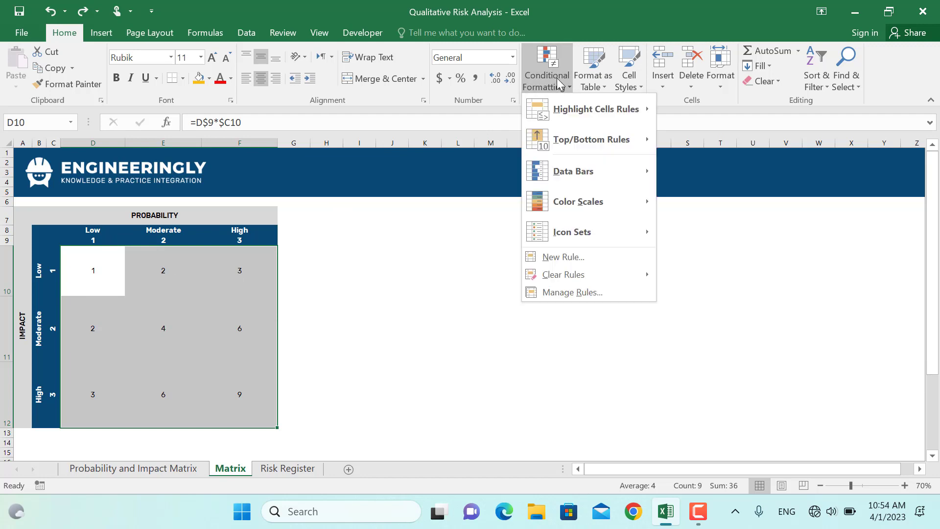
mouse_move(620, 206)
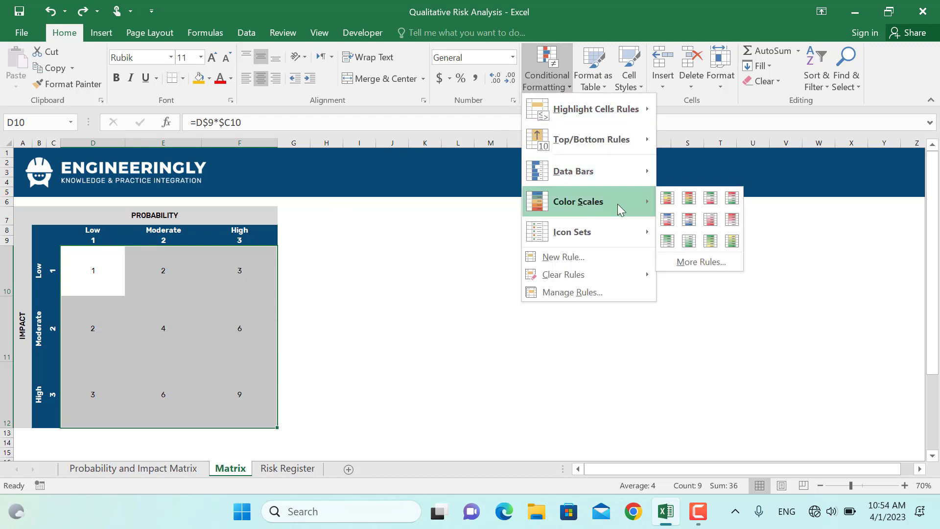
click(689, 267)
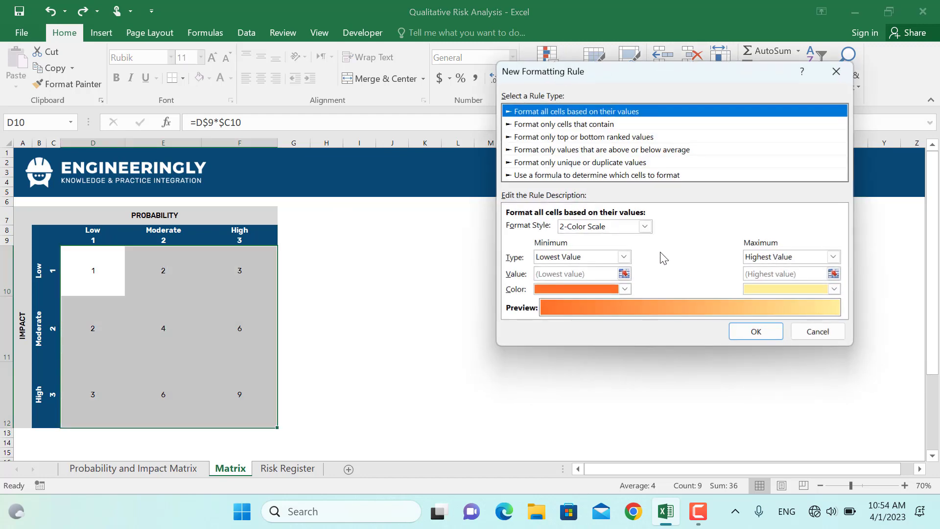
click(630, 228)
click(605, 250)
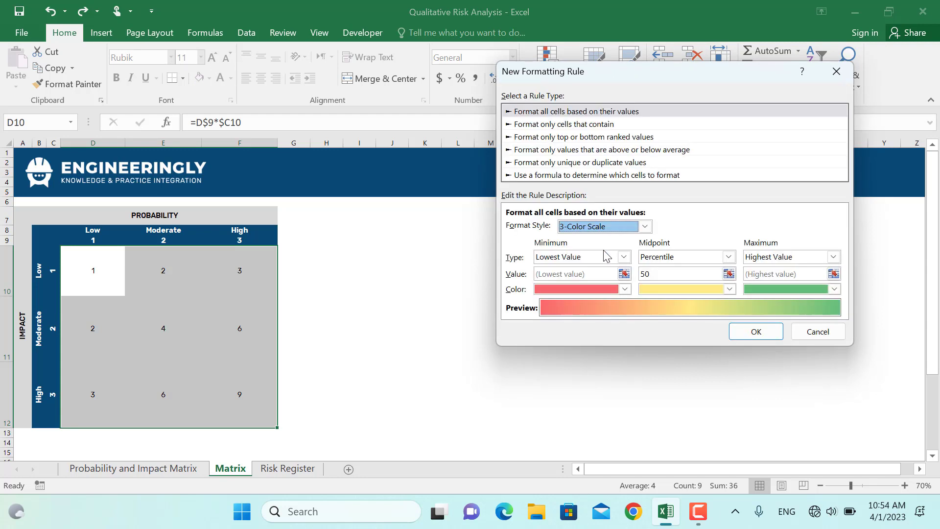
click(625, 289)
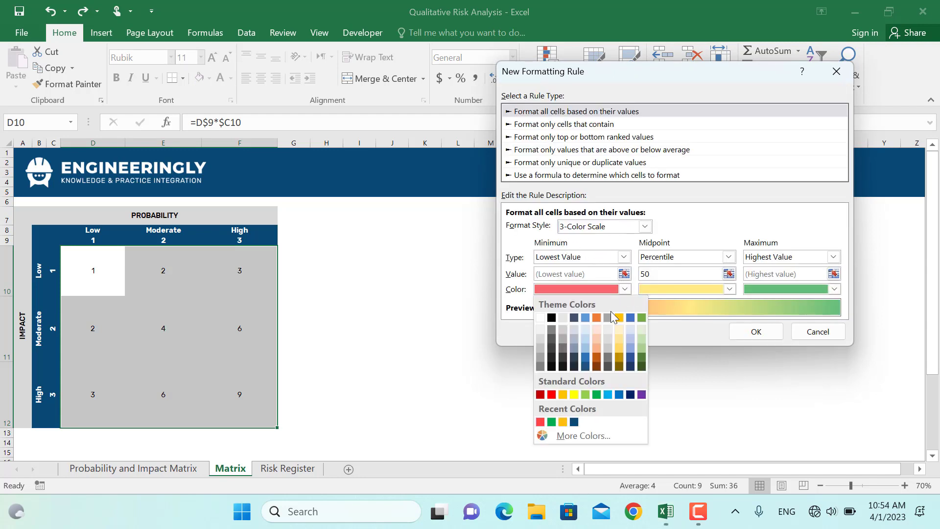
click(551, 422)
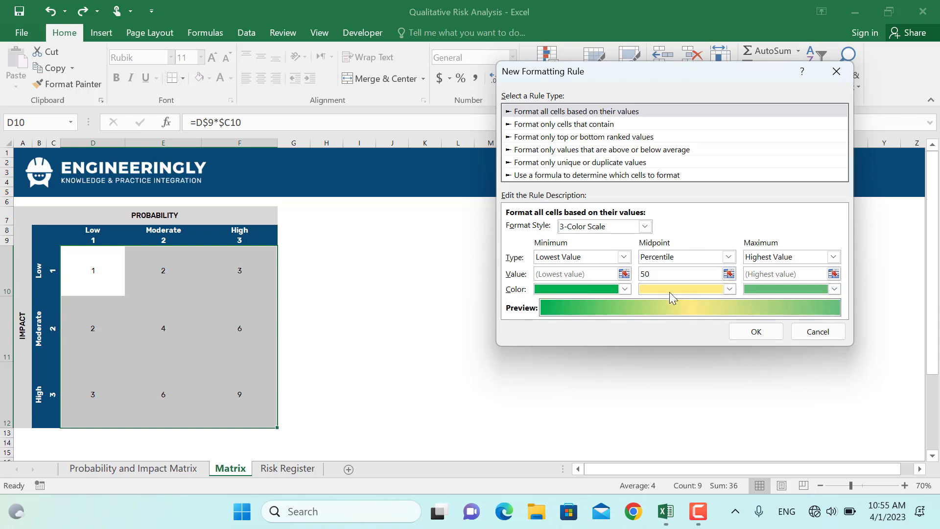
click(835, 288)
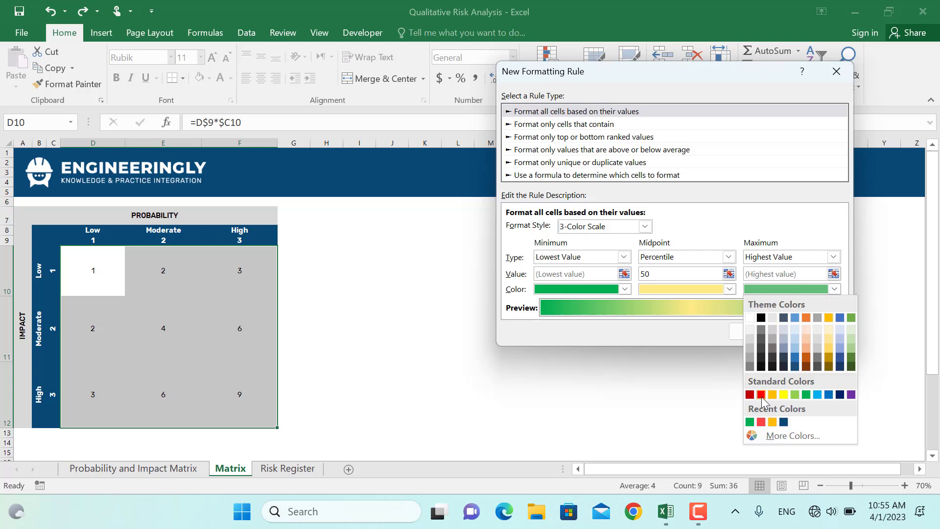
click(762, 422)
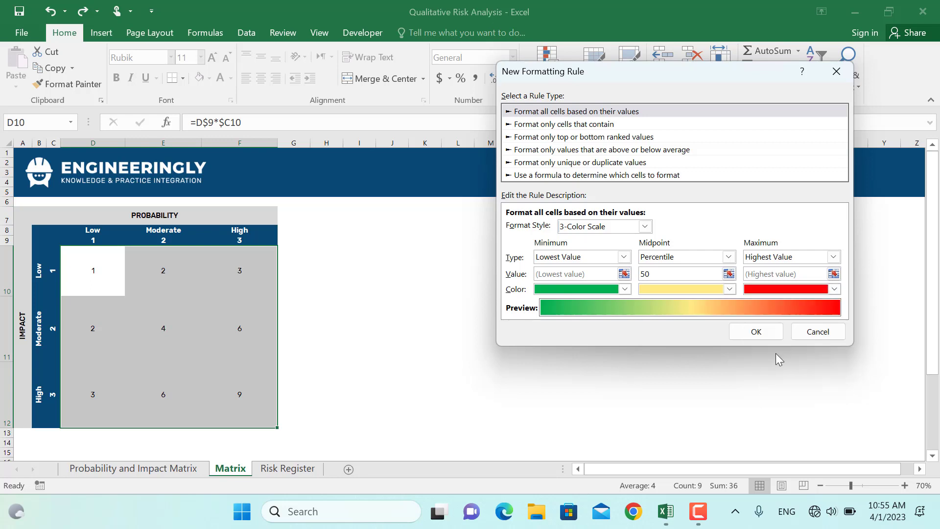
click(772, 328)
click(438, 318)
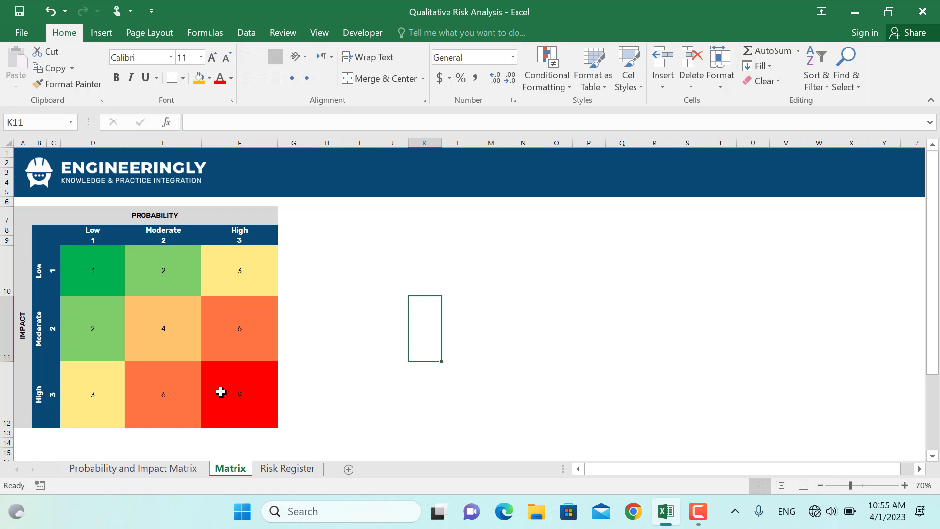
On the Risk Register, enter =E8*F8 in G8 and fill it down to G17
click(278, 468)
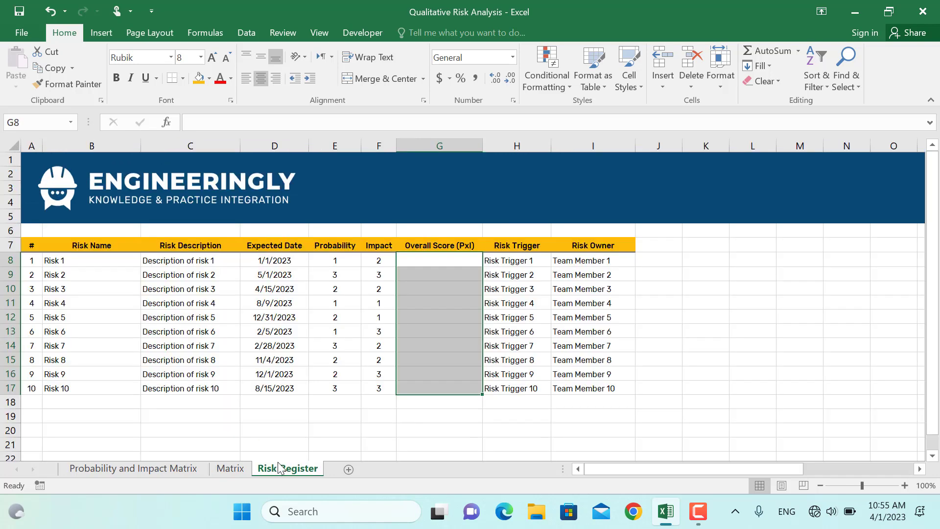
click(451, 261)
text(=)
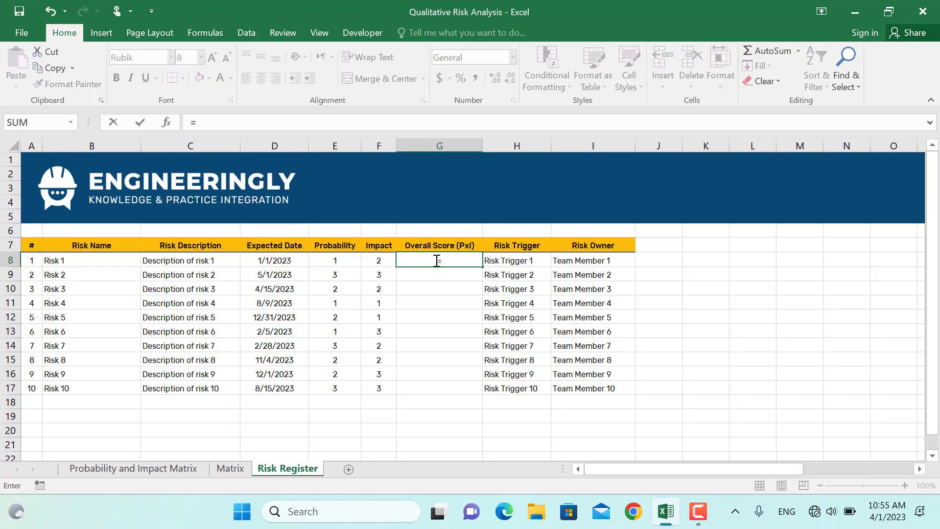
click(349, 263)
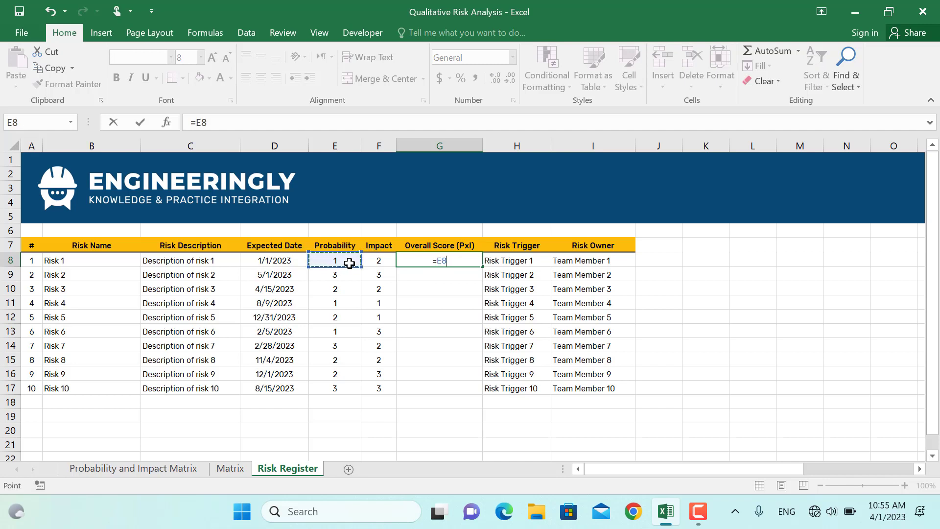
text(*)
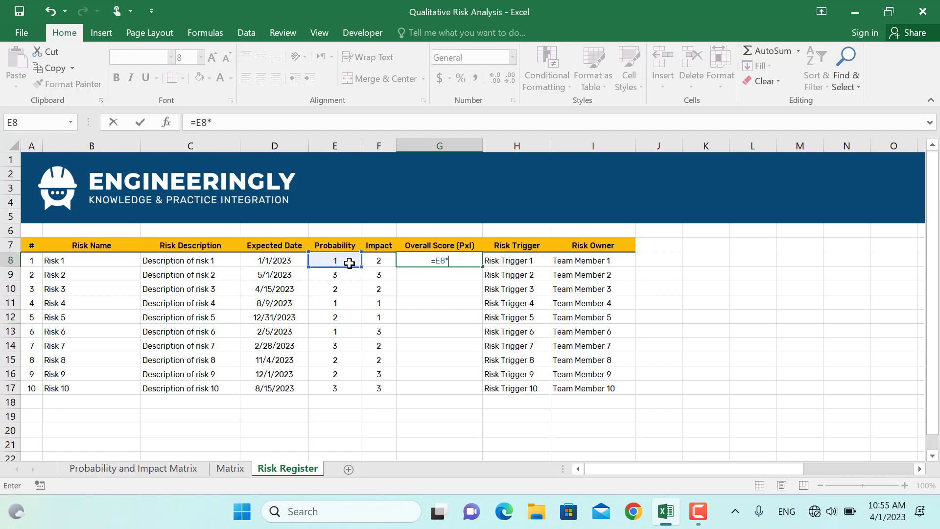
click(377, 259)
key(Return)
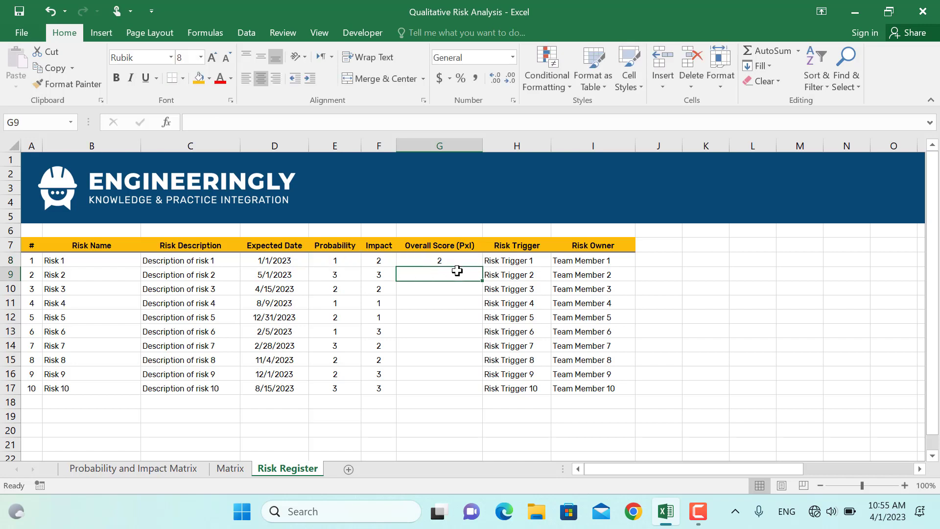
click(461, 263)
drag(482, 267, 486, 390)
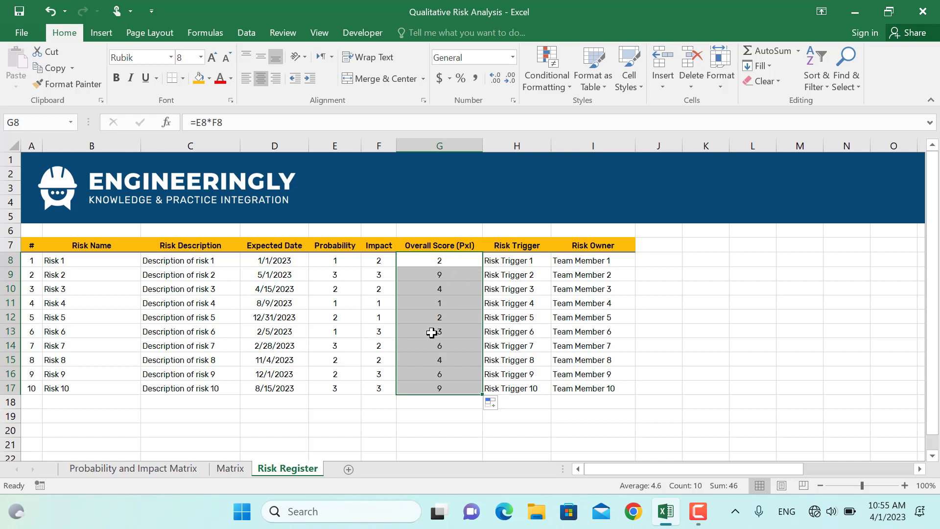
Add a Between rule highlighting Overall Scores from 0 to 3 with a green fill
click(559, 85)
mouse_move(590, 116)
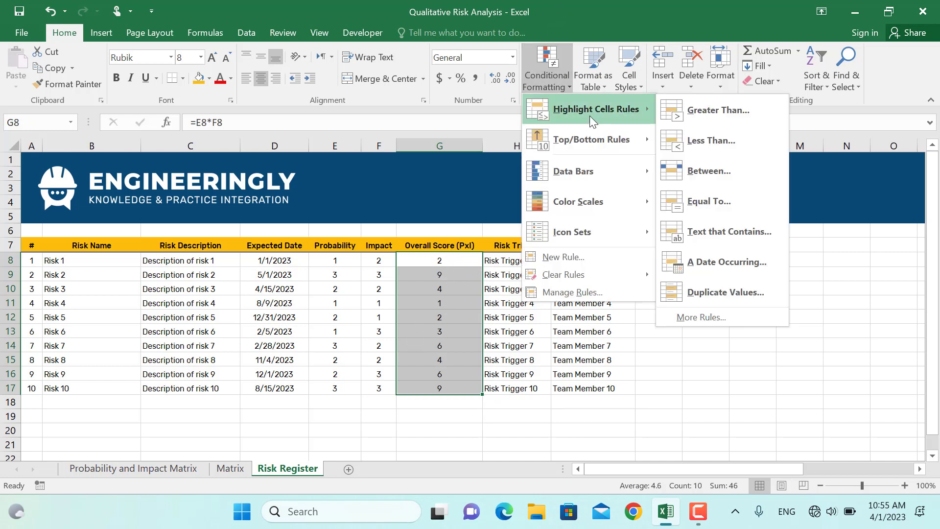
click(702, 168)
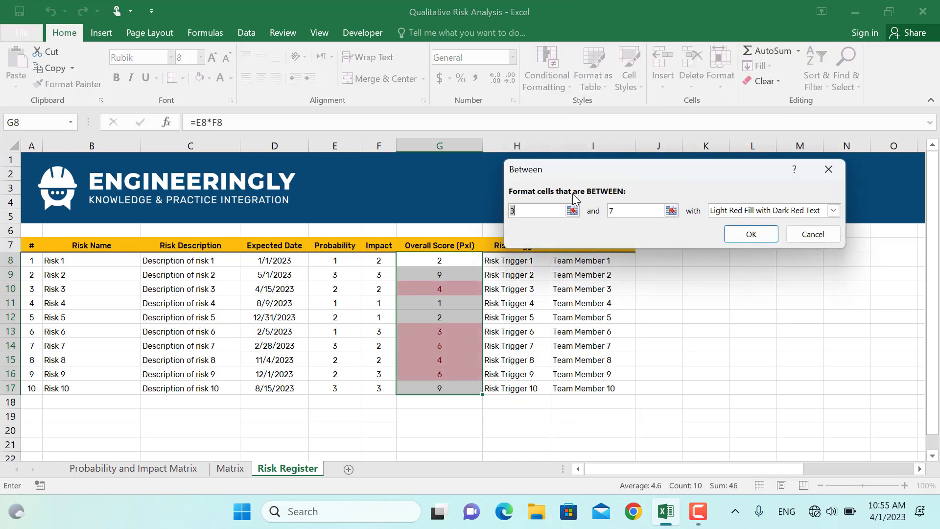
drag(595, 159, 562, 166)
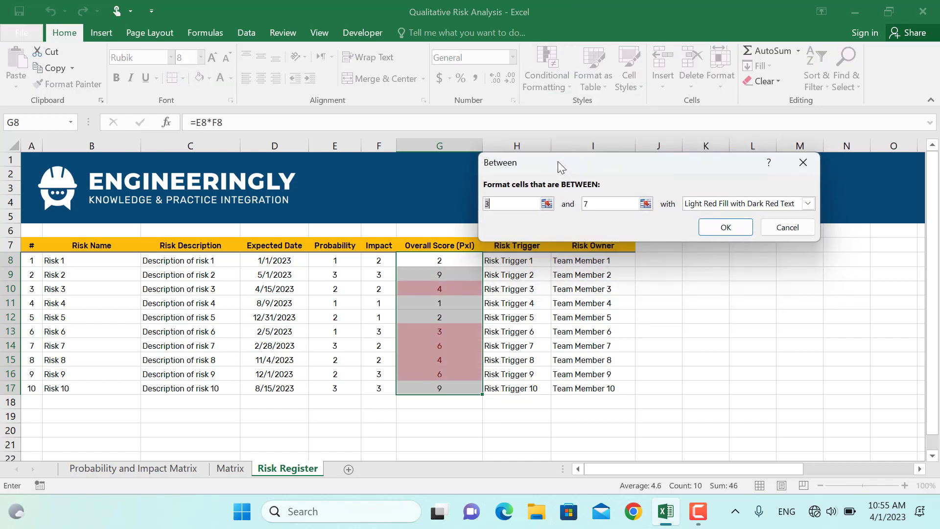
text(0)
double_click(608, 202)
text(3)
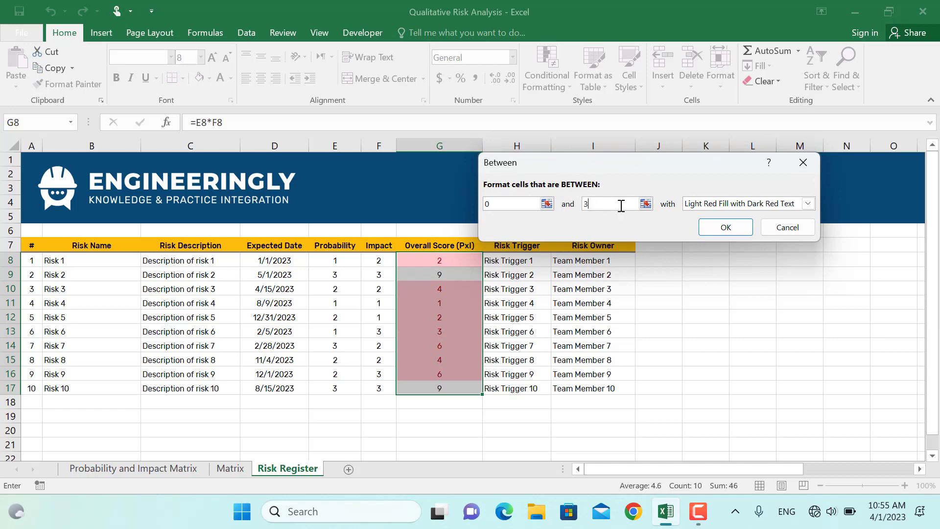
click(807, 204)
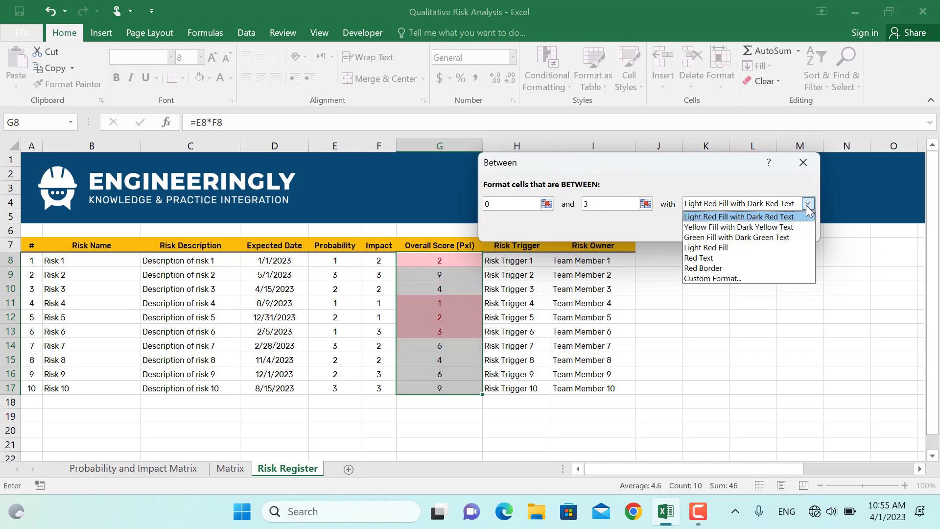
click(734, 278)
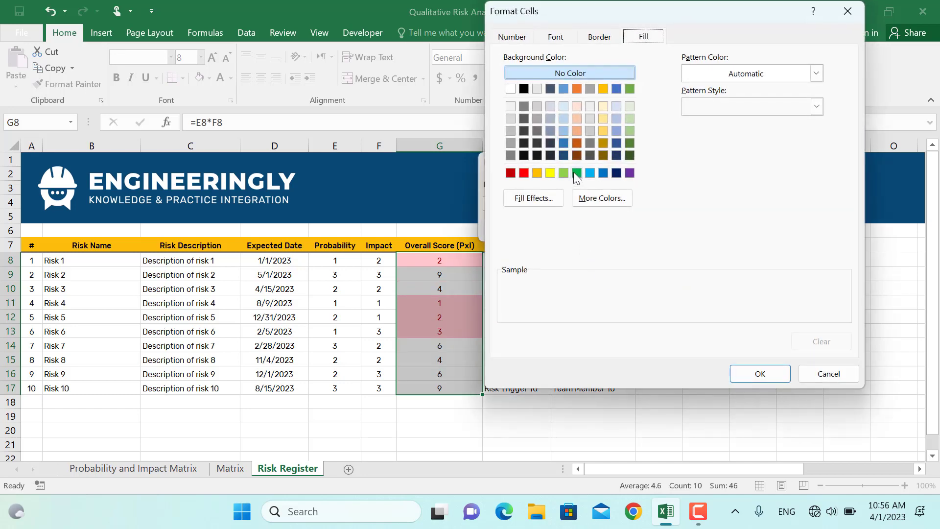
click(576, 173)
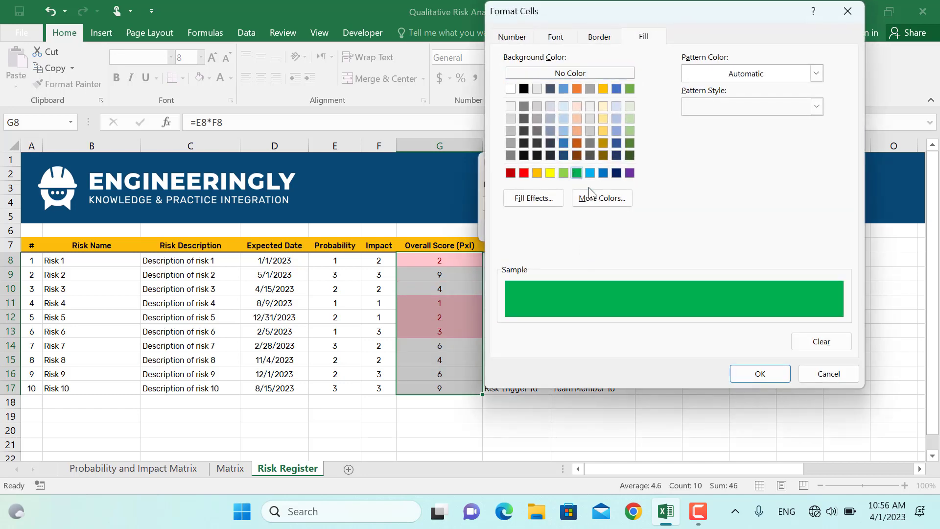
click(758, 375)
click(702, 224)
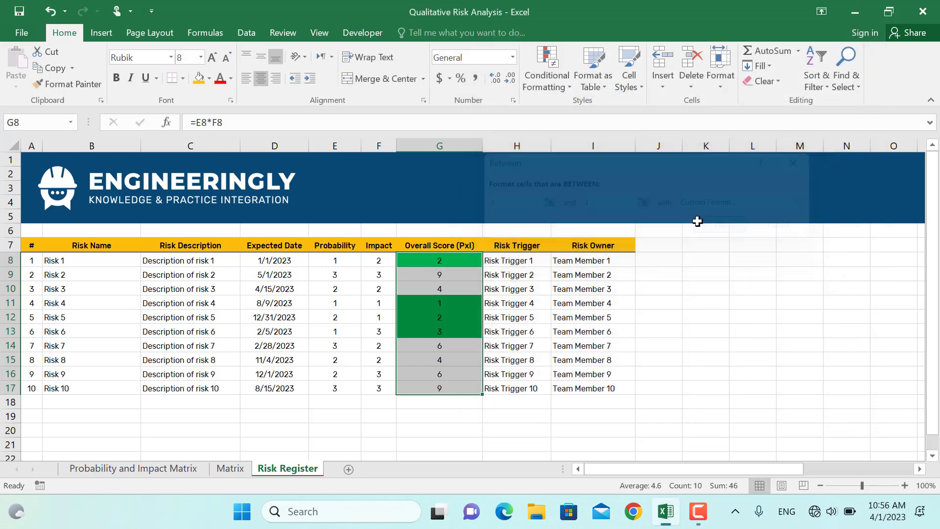
click(548, 75)
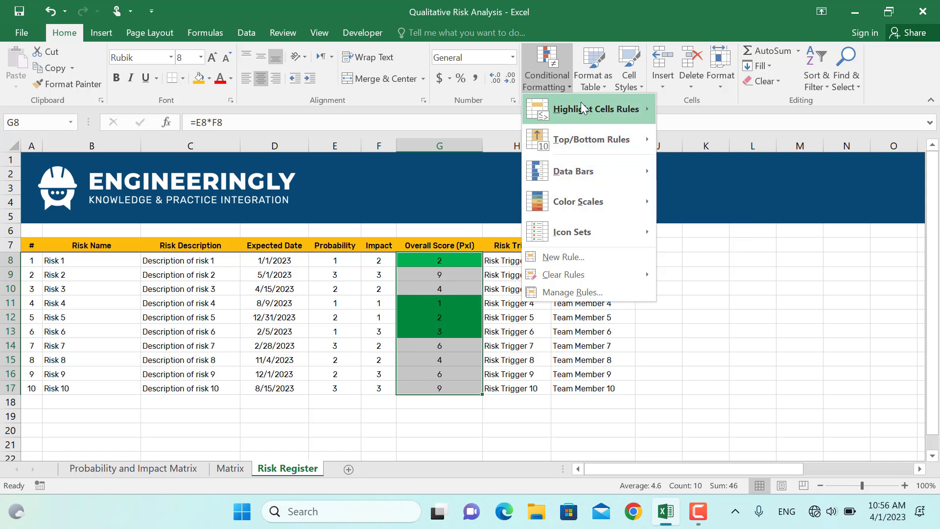
Add a Between rule highlighting Overall Scores from 4 to 6 with an orange fill
mouse_move(581, 105)
click(714, 178)
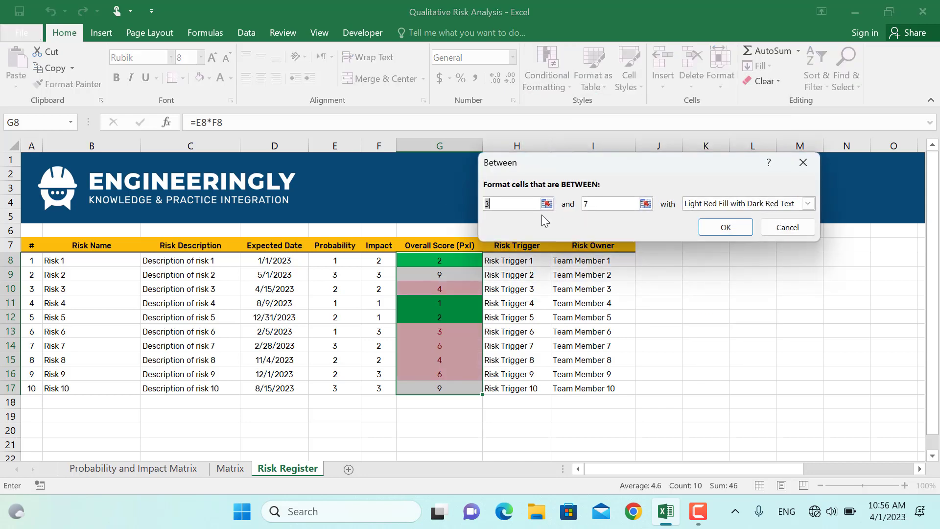
text(4)
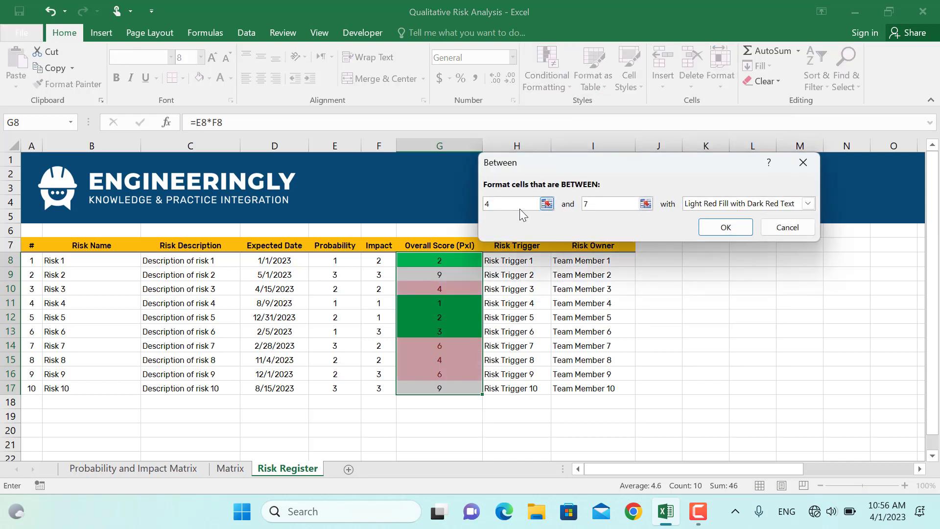
key(Tab)
text(6)
click(808, 204)
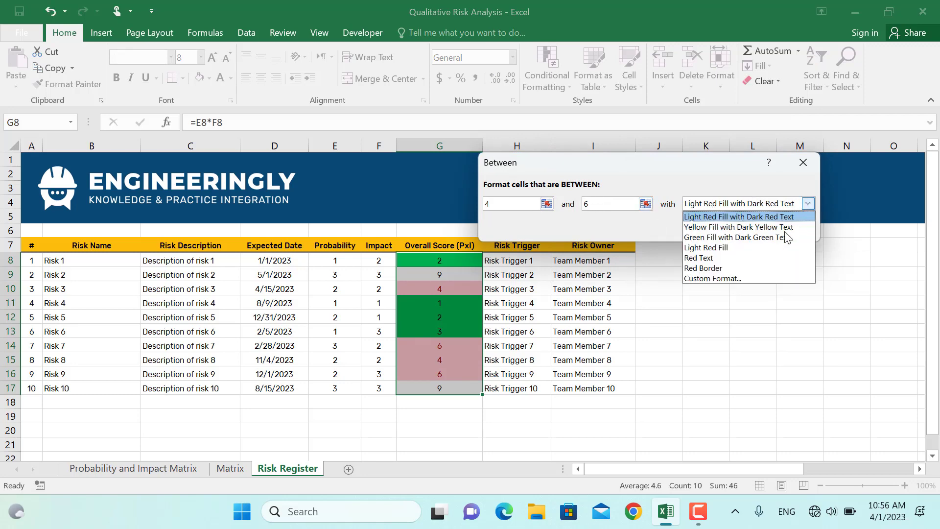
click(739, 275)
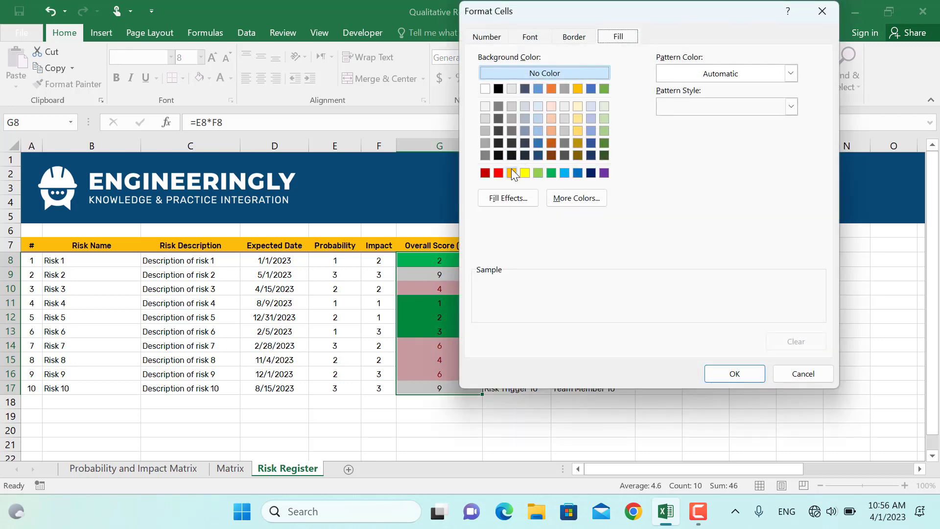
click(511, 173)
click(741, 374)
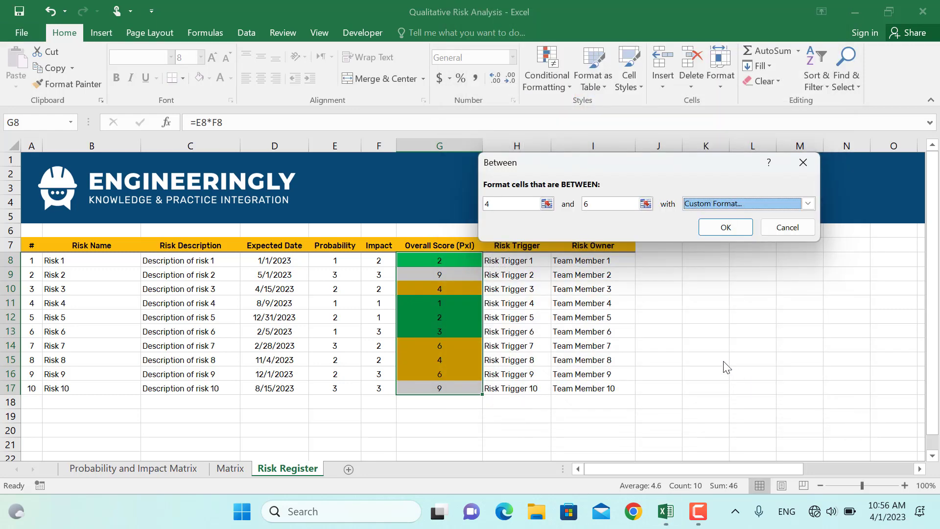
click(732, 231)
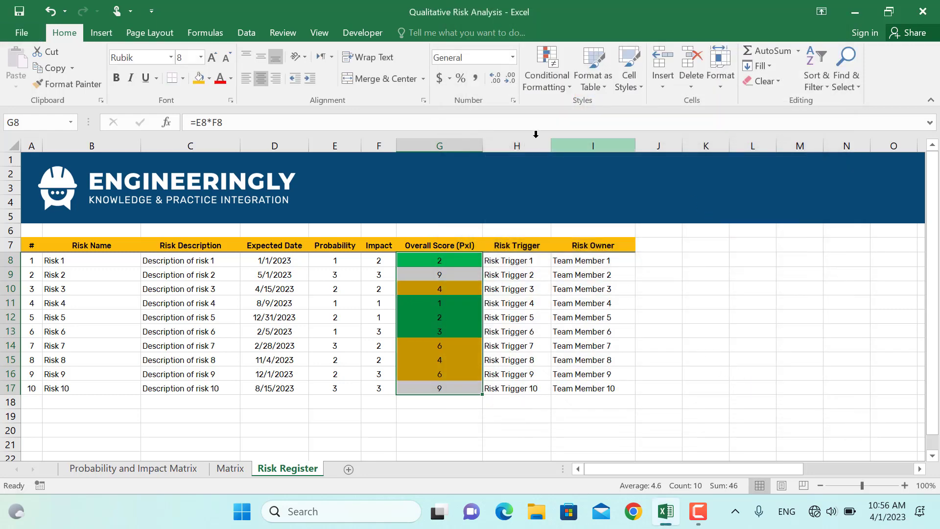
Add a Between rule highlighting Overall Scores from 7 to 9 with a red fill
click(544, 75)
mouse_move(594, 108)
click(709, 172)
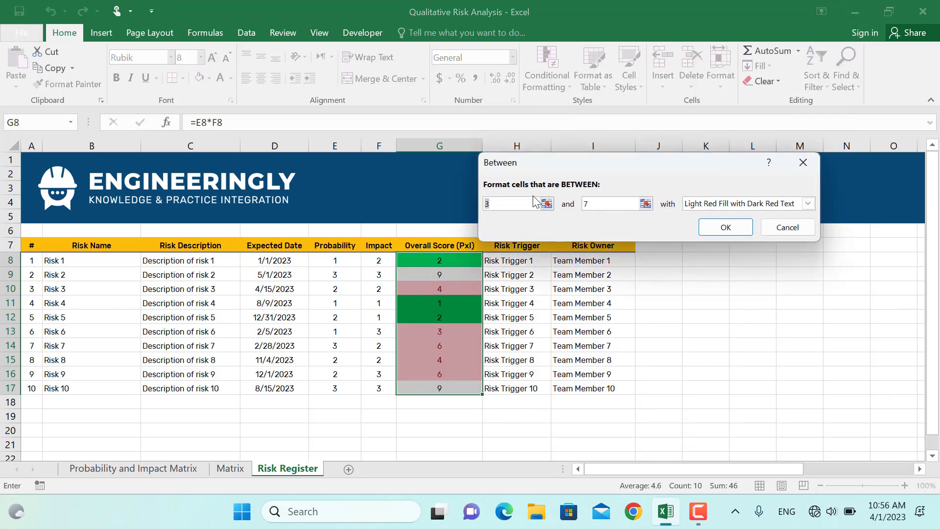
text(7)
double_click(593, 203)
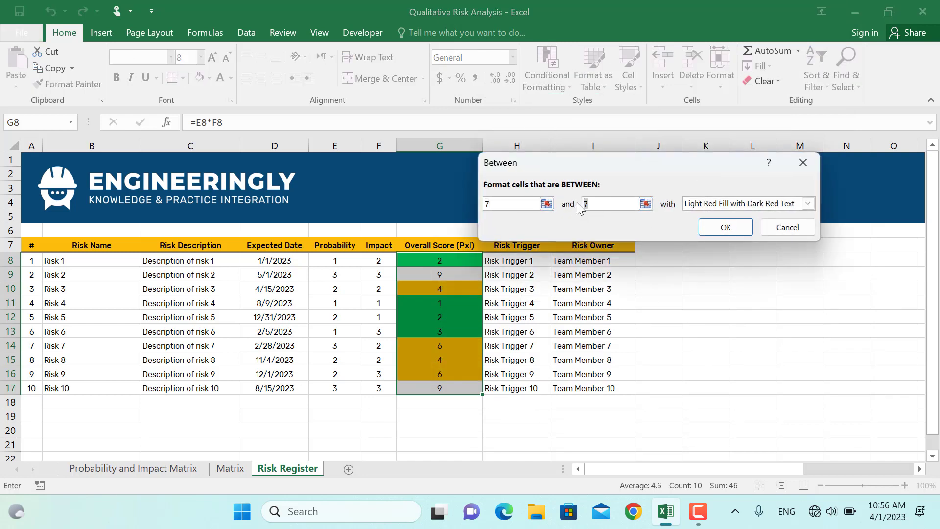
text(9)
click(808, 203)
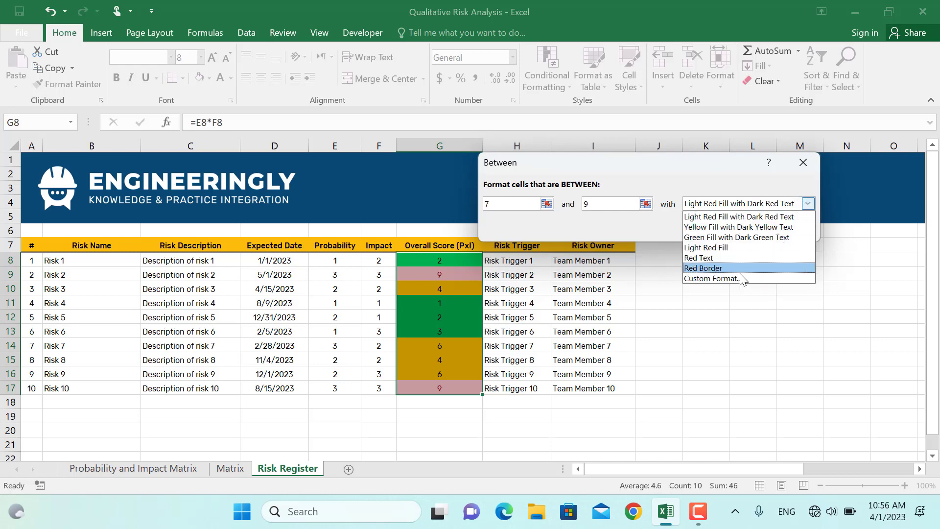
click(740, 277)
click(500, 172)
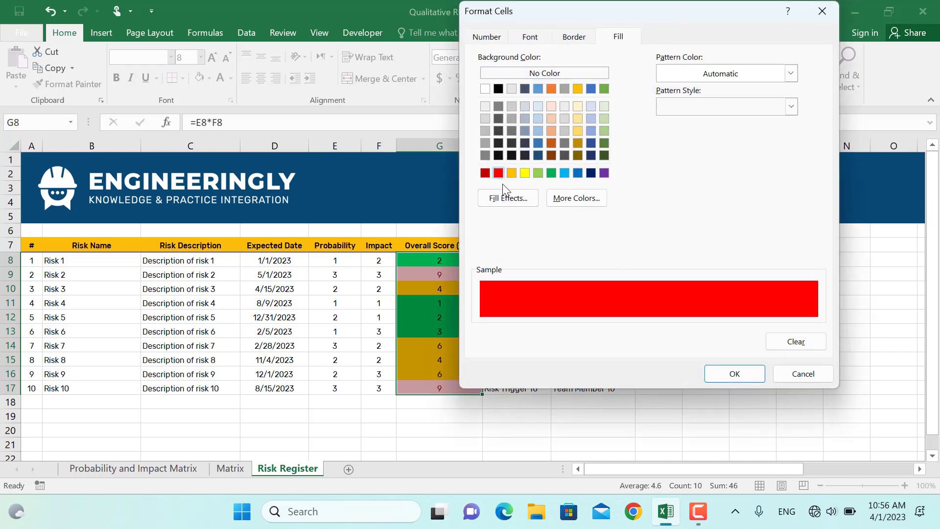
click(733, 373)
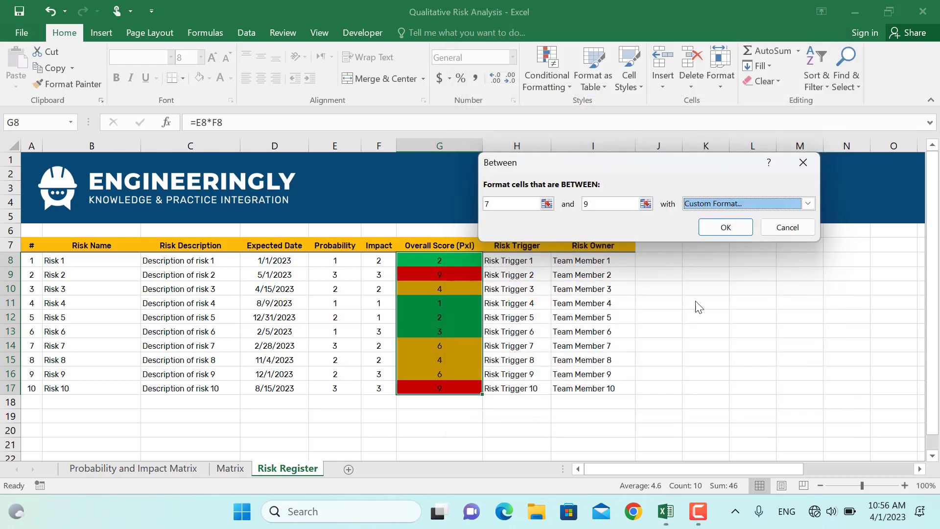
click(724, 229)
click(534, 331)
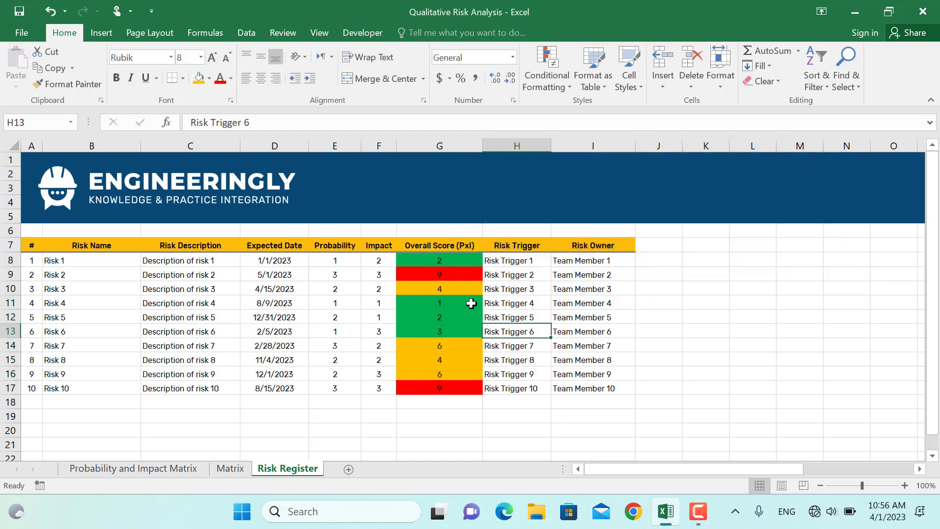